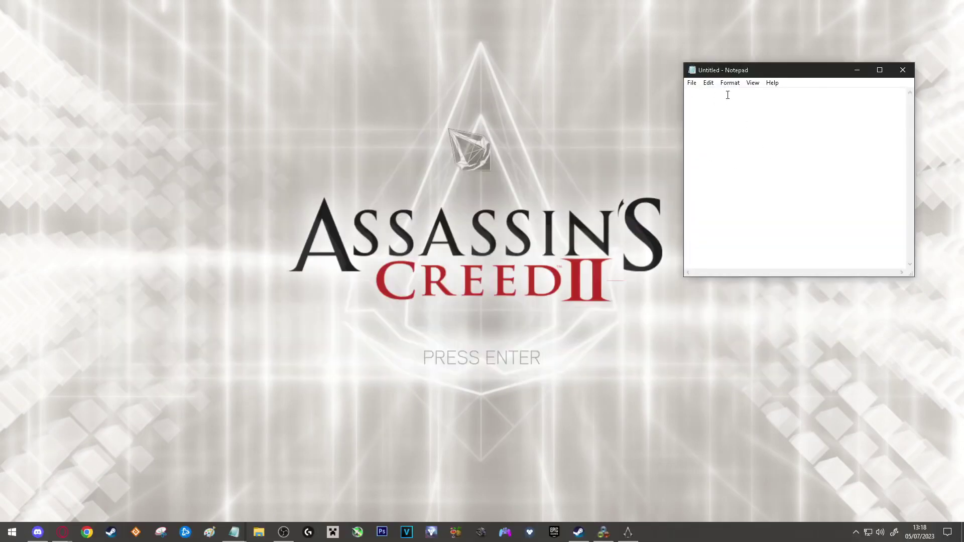
{"action": "type", "text": "TES"}
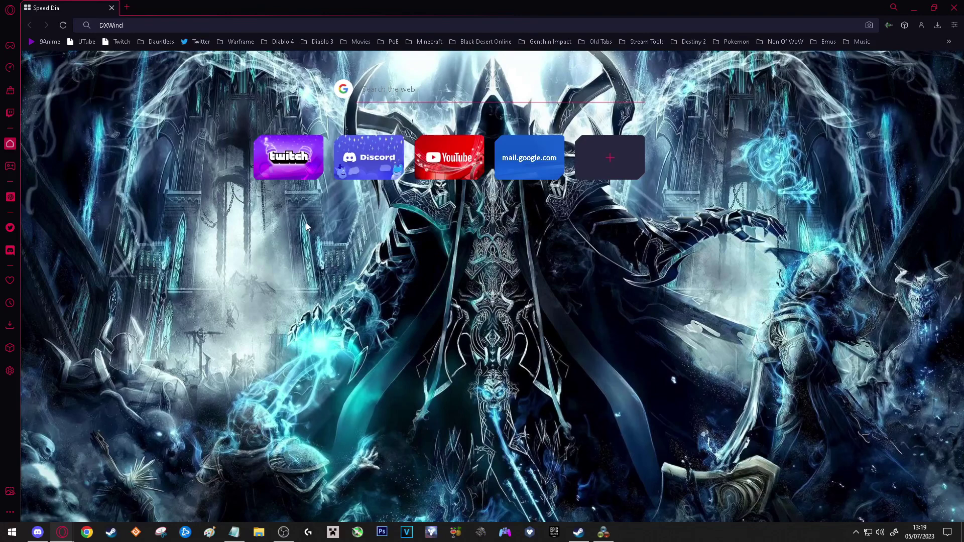
Step: Search the web for DXWind and download DxWnd from its SourceForge project page
{"action": "key", "text": "Return"}
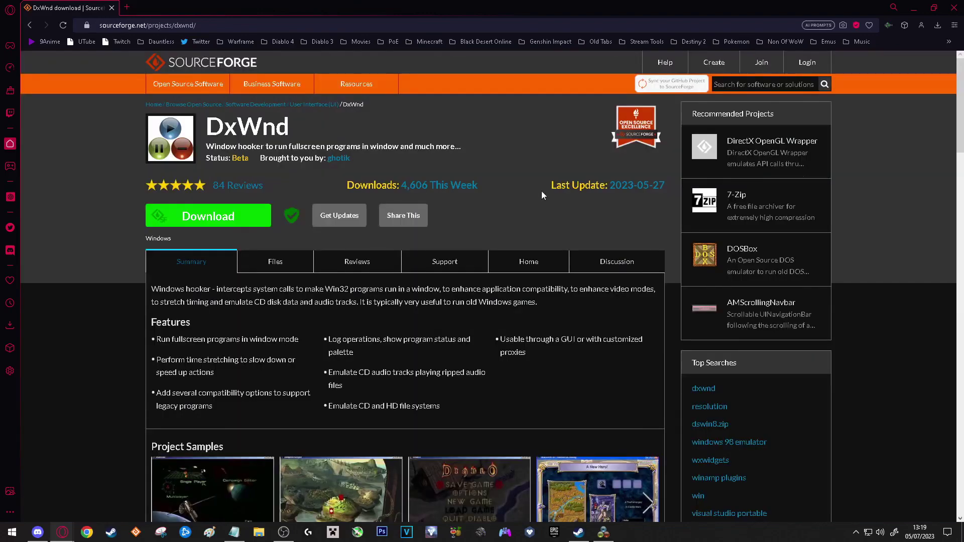
{"action": "left_click", "coordinate": [219, 25]}
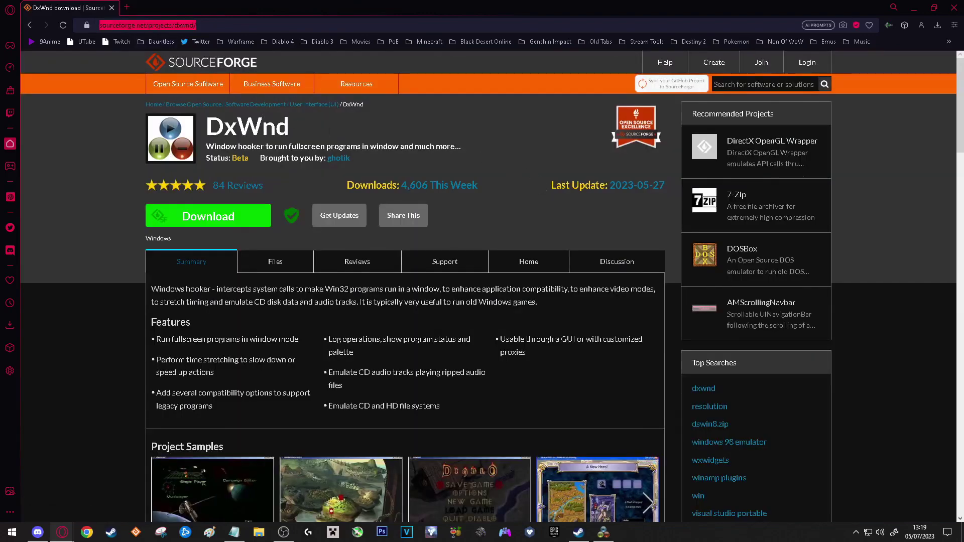
{"action": "left_click", "coordinate": [219, 24]}
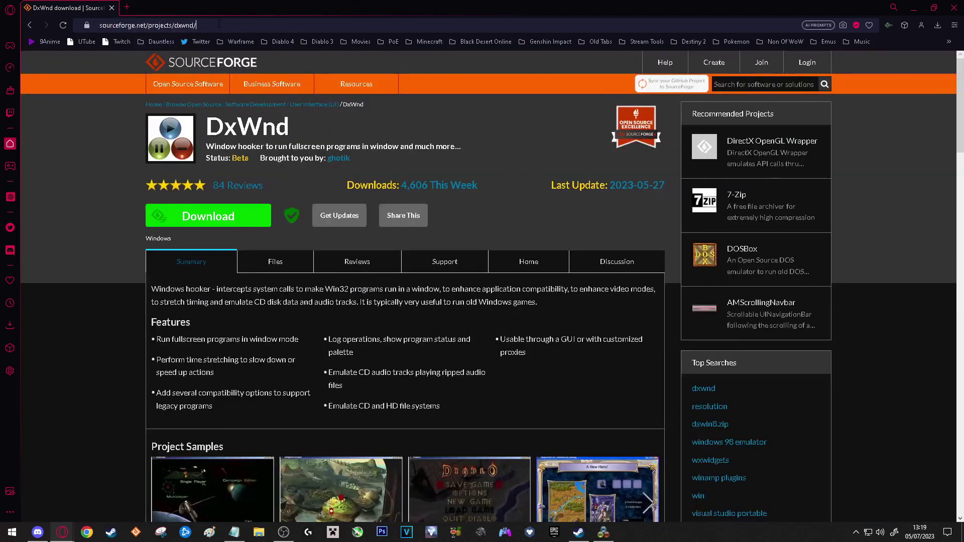
{"action": "left_click", "coordinate": [207, 227]}
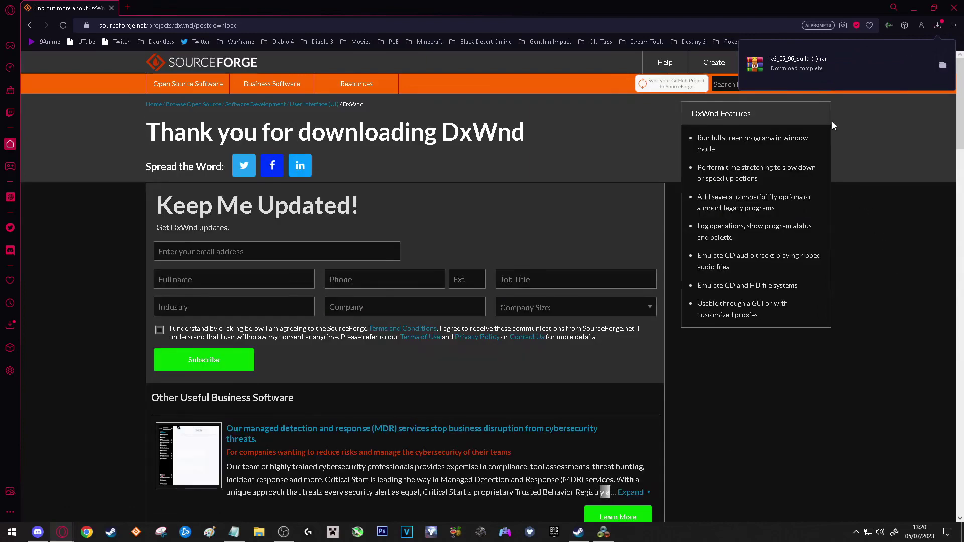
Step: Open the downloaded v2_05_96_build (1).rar archive, dismiss the licence notice and return the browser to the DxWnd project page
{"action": "left_click", "coordinate": [837, 62]}
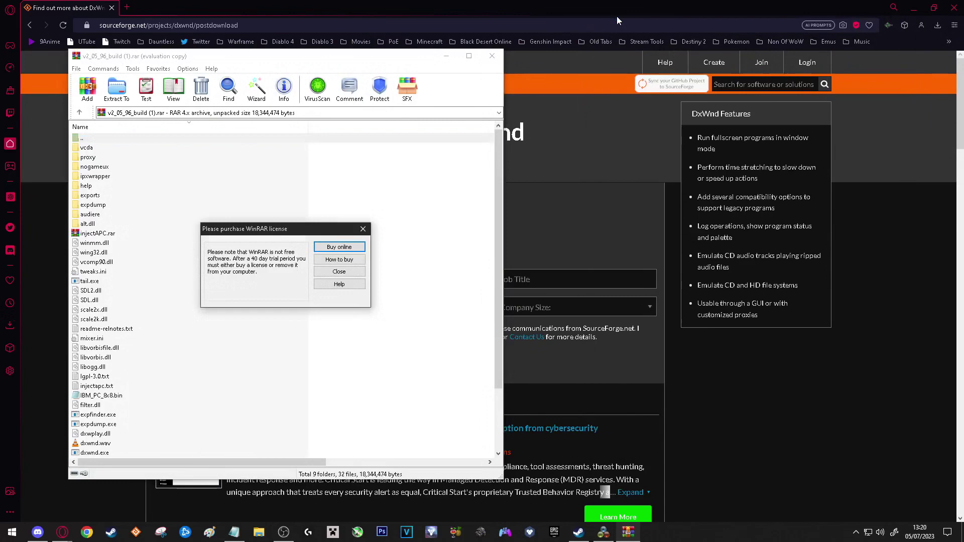
{"action": "key", "text": "Tab"}
{"action": "key", "text": "Tab"}
{"action": "key", "text": "Return"}
{"action": "left_click_drag", "start_coordinate": [591, 33], "coordinate": [599, 20]}
{"action": "key", "text": "alt+Left"}
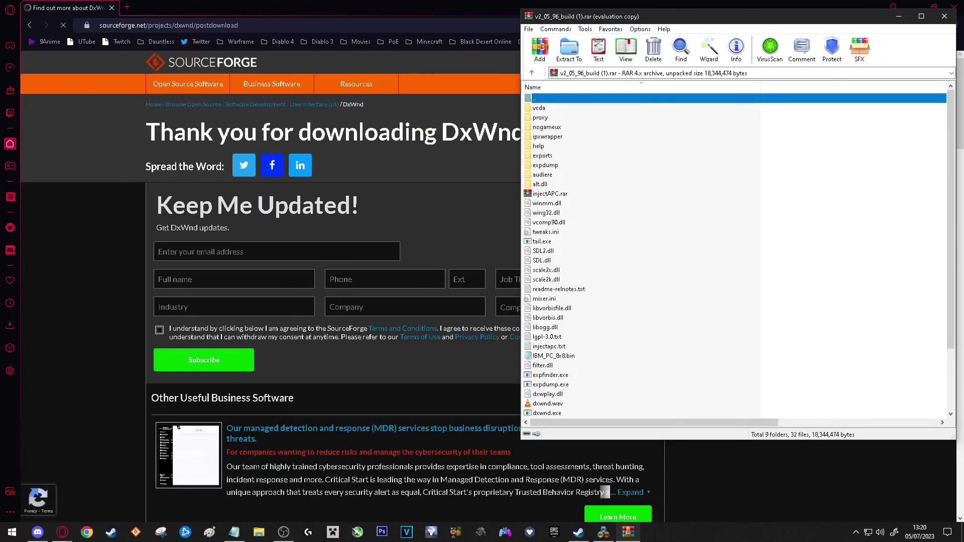
Step: Create a new folder named DX in the Downloads folder using File Explorer
{"action": "left_click", "coordinate": [267, 535]}
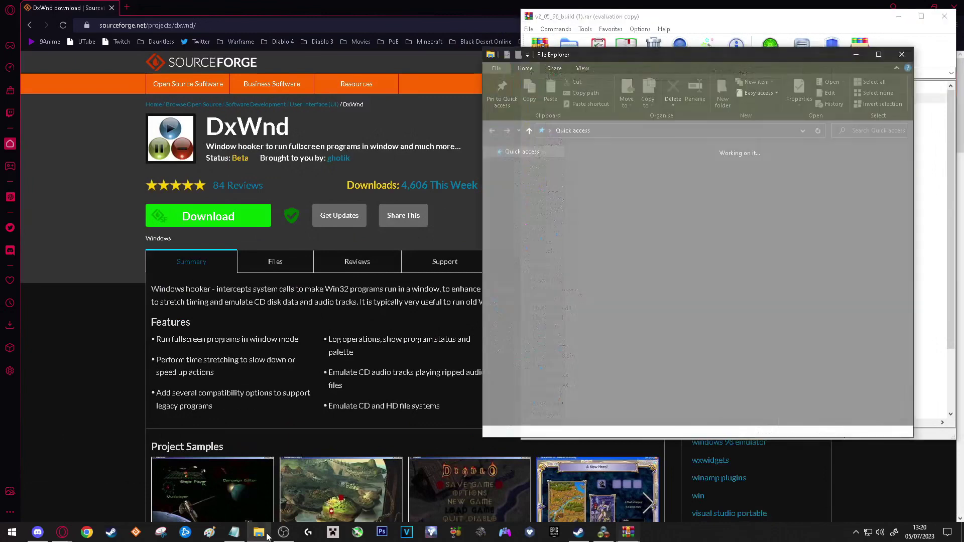
{"action": "left_click_drag", "start_coordinate": [647, 56], "coordinate": [229, 34]}
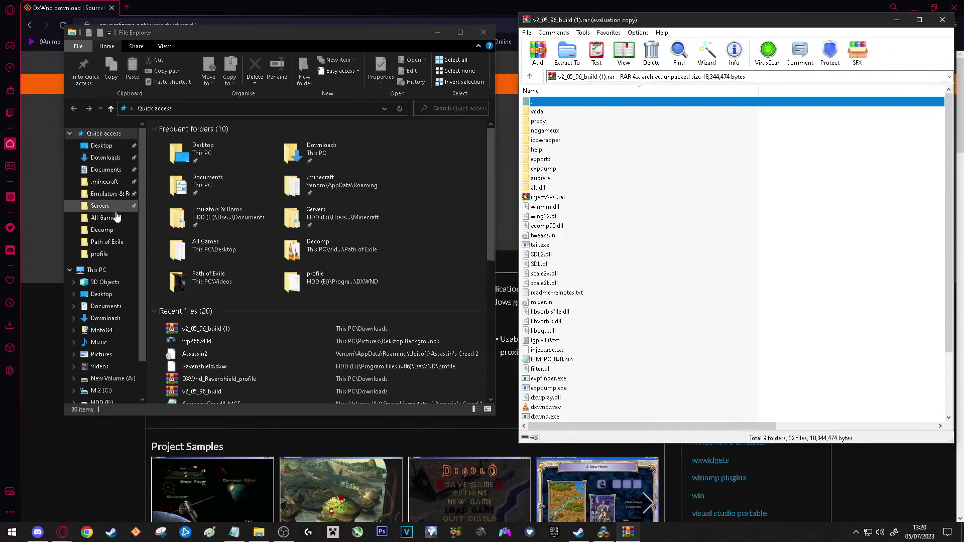
{"action": "left_click", "coordinate": [107, 170]}
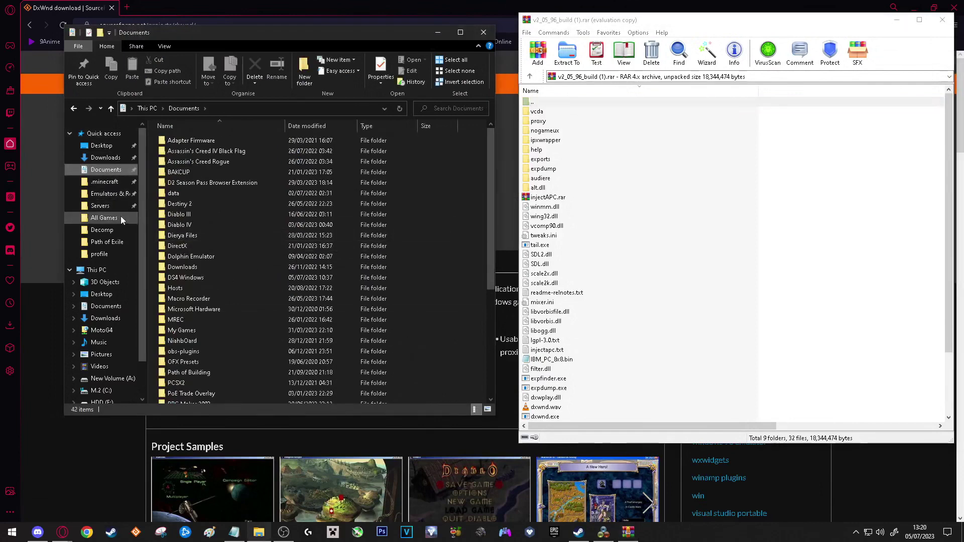
{"action": "left_click", "coordinate": [103, 146]}
{"action": "left_click", "coordinate": [106, 158]}
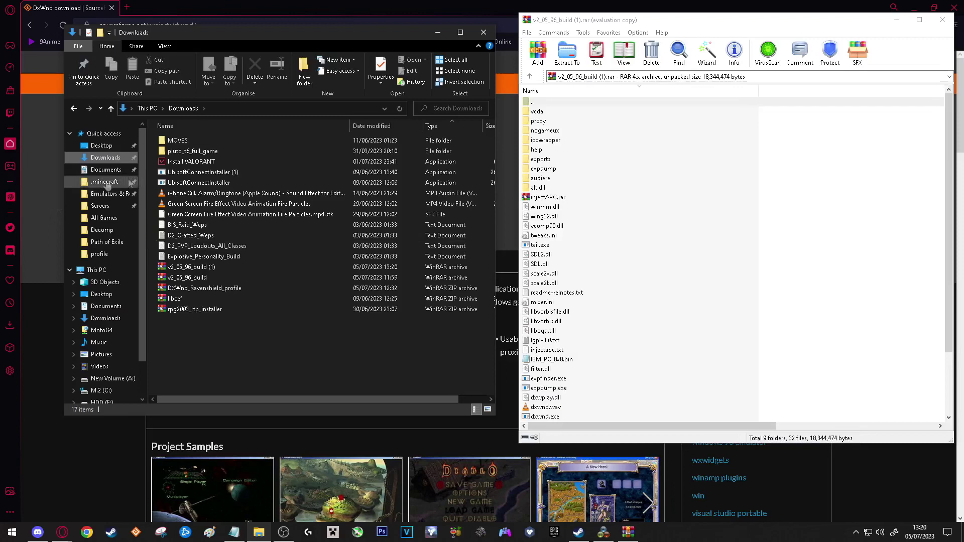
{"action": "right_click", "coordinate": [196, 356]}
{"action": "mouse_move", "coordinate": [241, 488]}
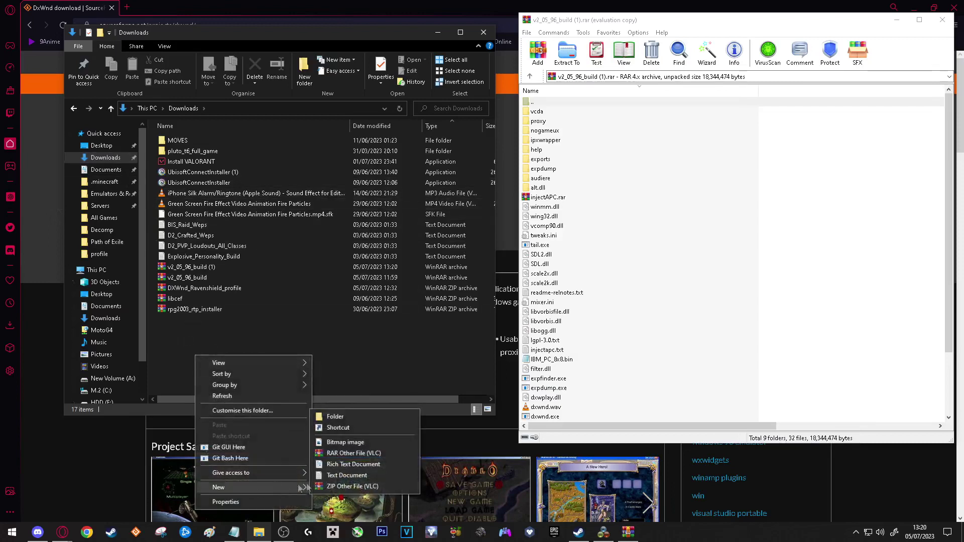
{"action": "left_click", "coordinate": [352, 418]}
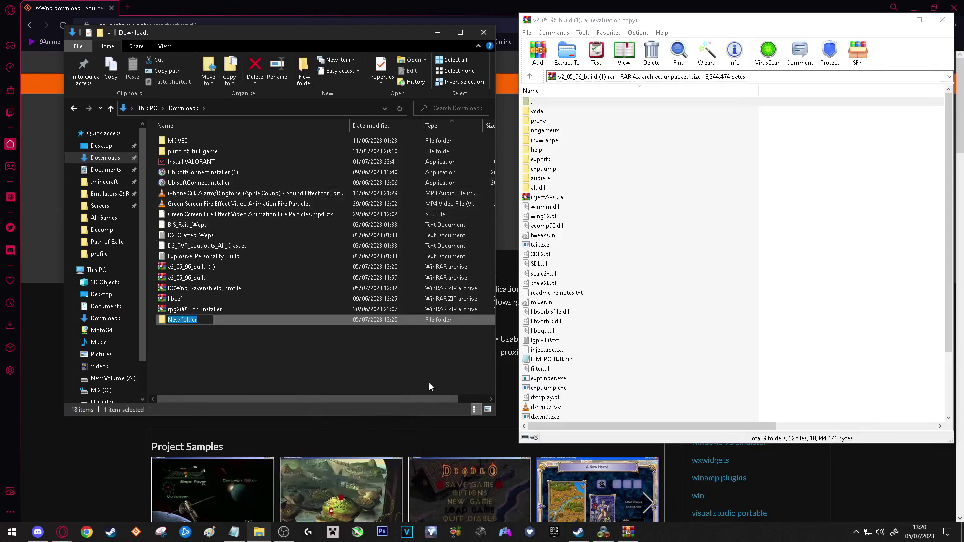
{"action": "type", "text": "DX"}
{"action": "key", "text": "Return"}
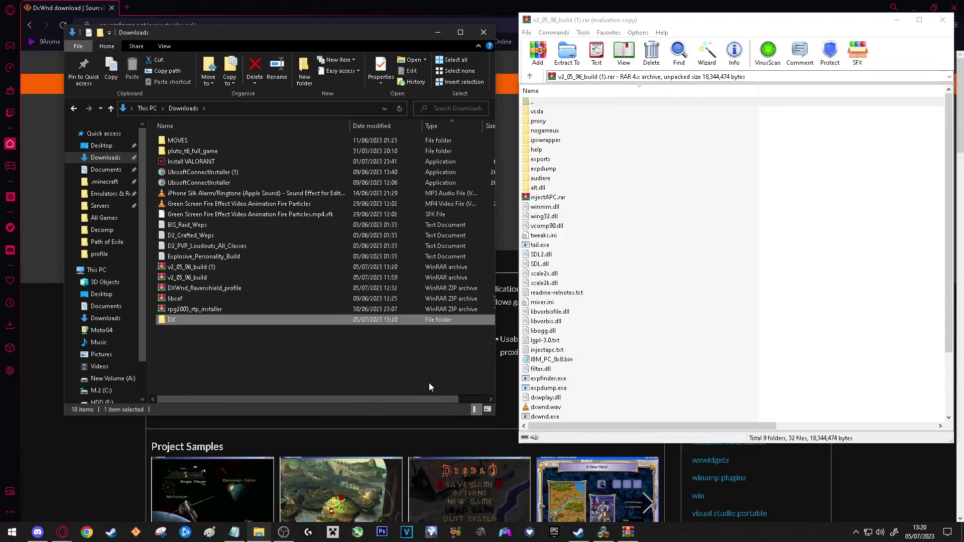
Step: Extract the entire contents of the DxWnd archive into the DX folder and close the archive
{"action": "double_click", "coordinate": [275, 324]}
{"action": "left_click", "coordinate": [867, 283]}
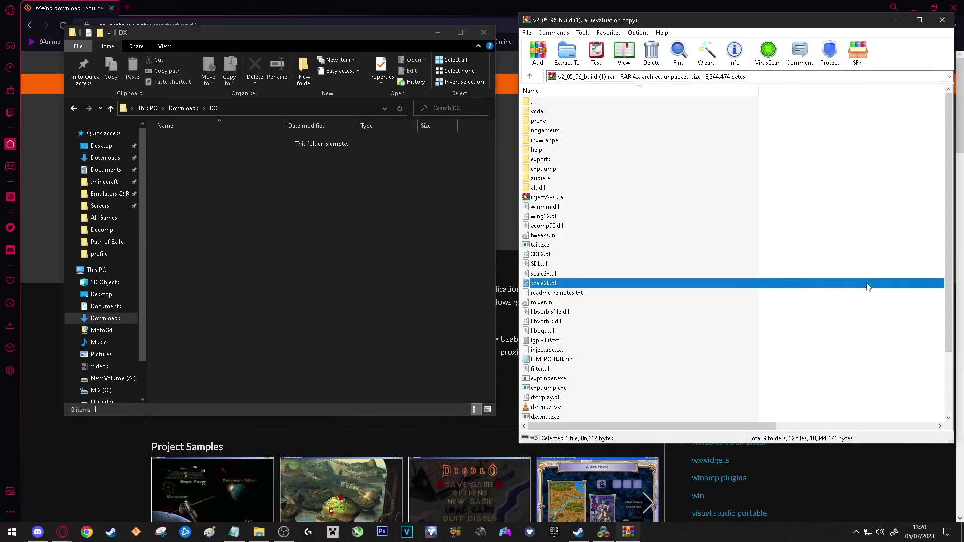
{"action": "left_click", "coordinate": [873, 193]}
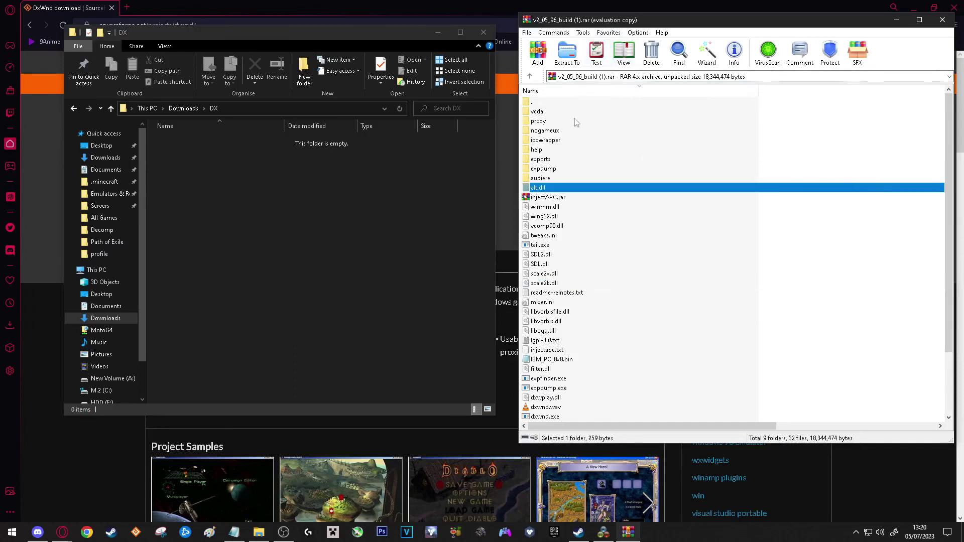
{"action": "key", "text": "ctrl+a"}
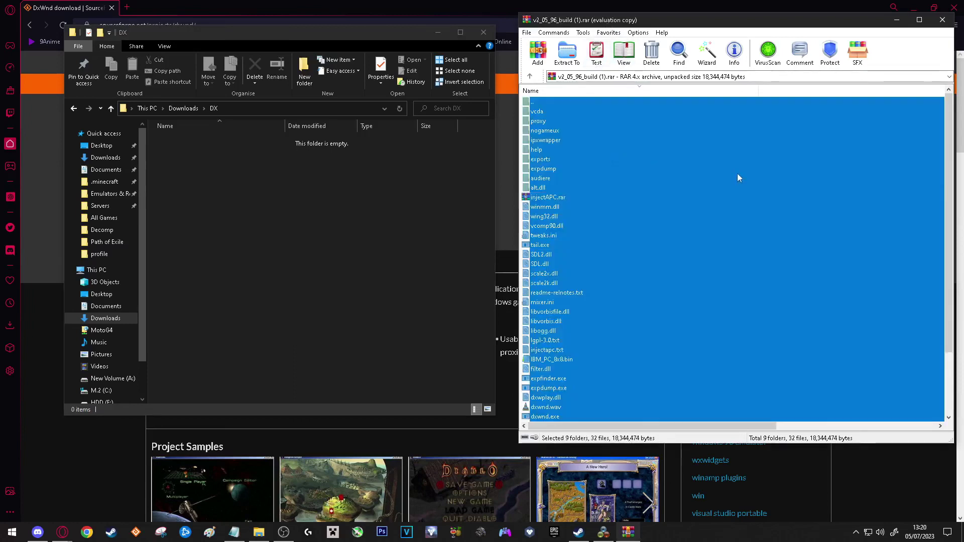
{"action": "left_click_drag", "start_coordinate": [784, 231], "coordinate": [316, 188]}
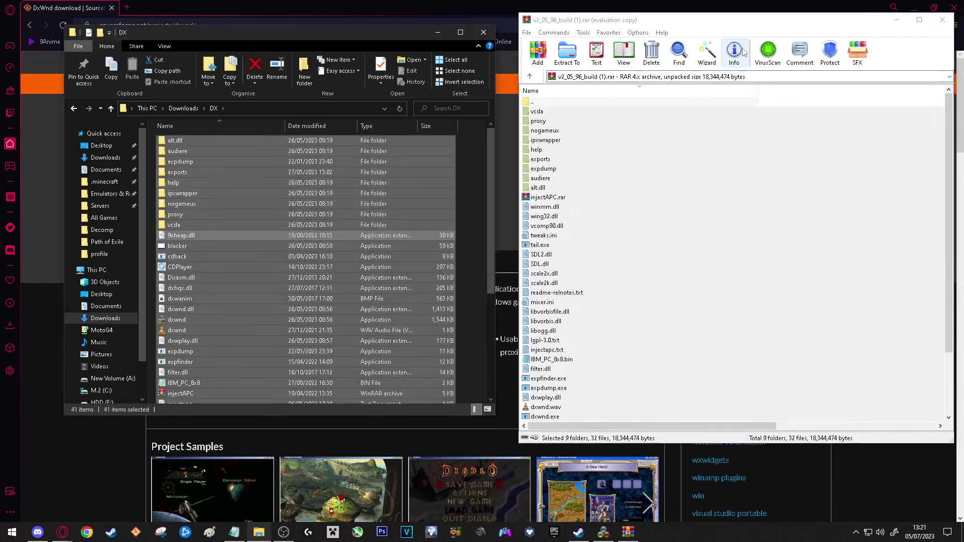
{"action": "left_click", "coordinate": [942, 20]}
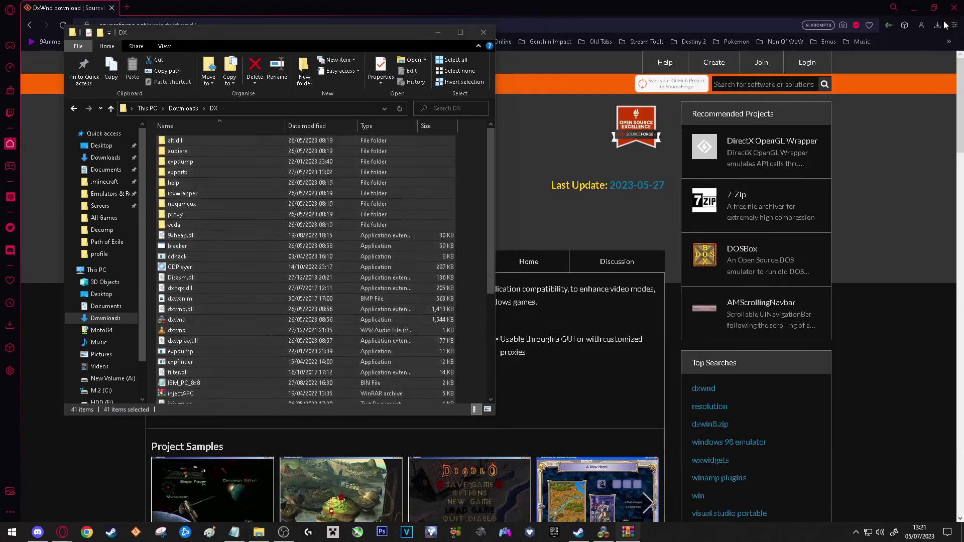
Step: Launch the dxwnd application from the DX folder and dismiss its startup notices
{"action": "left_click_drag", "start_coordinate": [305, 51], "coordinate": [578, 36]}
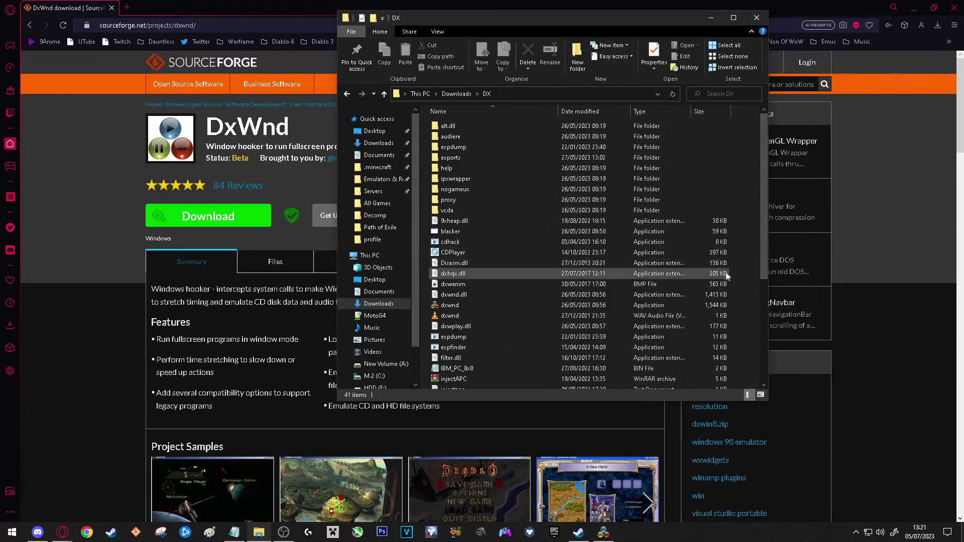
{"action": "scroll", "coordinate": [728, 266], "scroll_direction": "down", "scroll_amount": 1}
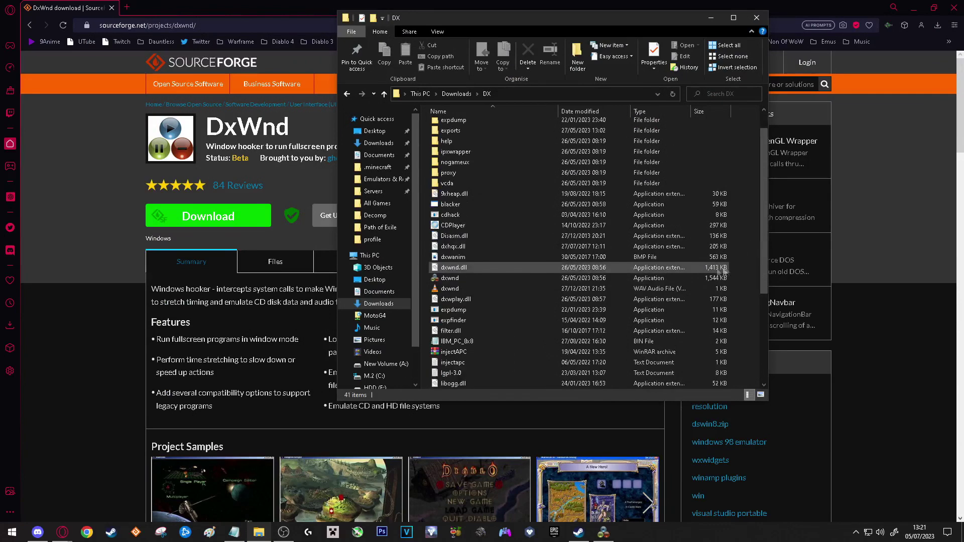
{"action": "left_click", "coordinate": [528, 279]}
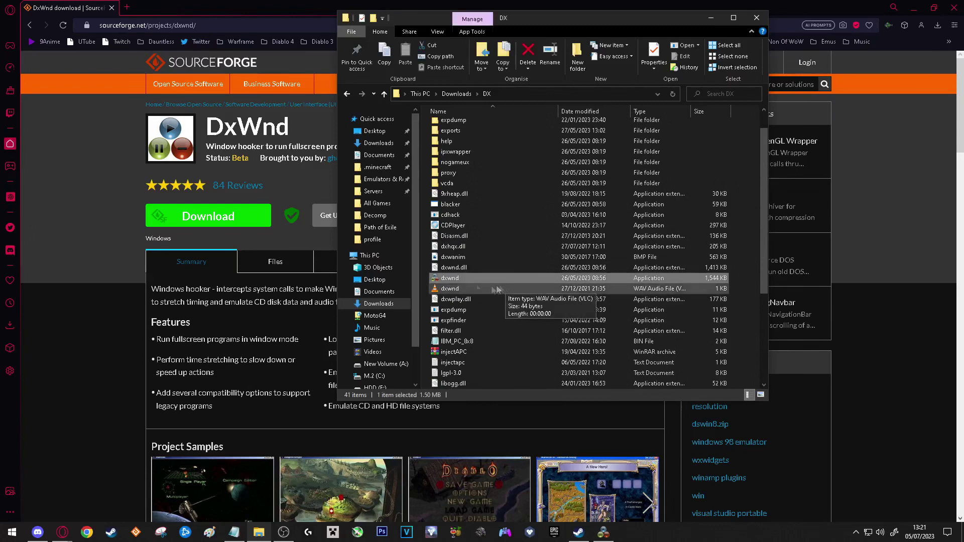
{"action": "double_click", "coordinate": [521, 278]}
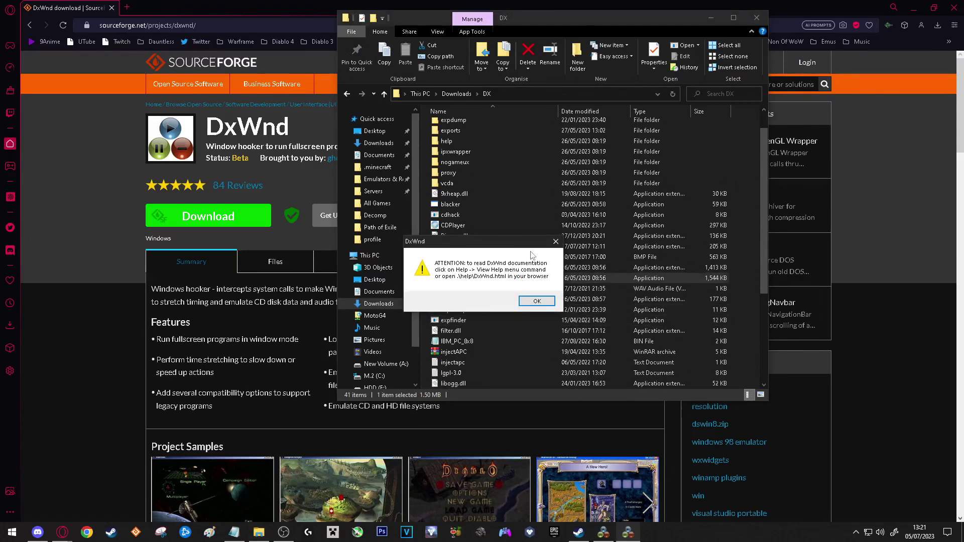
{"action": "left_click", "coordinate": [537, 302]}
{"action": "left_click", "coordinate": [547, 302]}
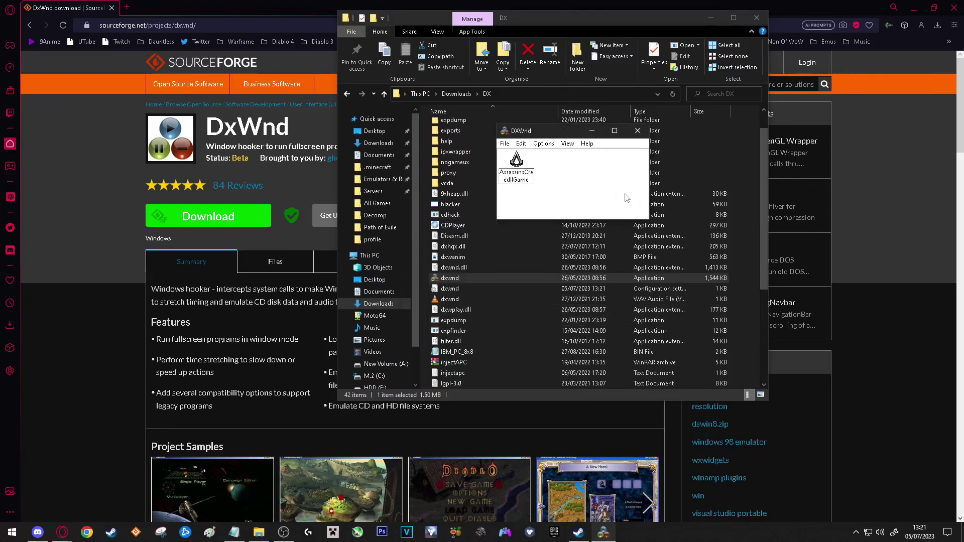
Step: Start adding a new program entry in DxWnd and select AssassinsCreedIIGame from the Assassin's Creed 2 folder for its path
{"action": "left_click", "coordinate": [531, 181]}
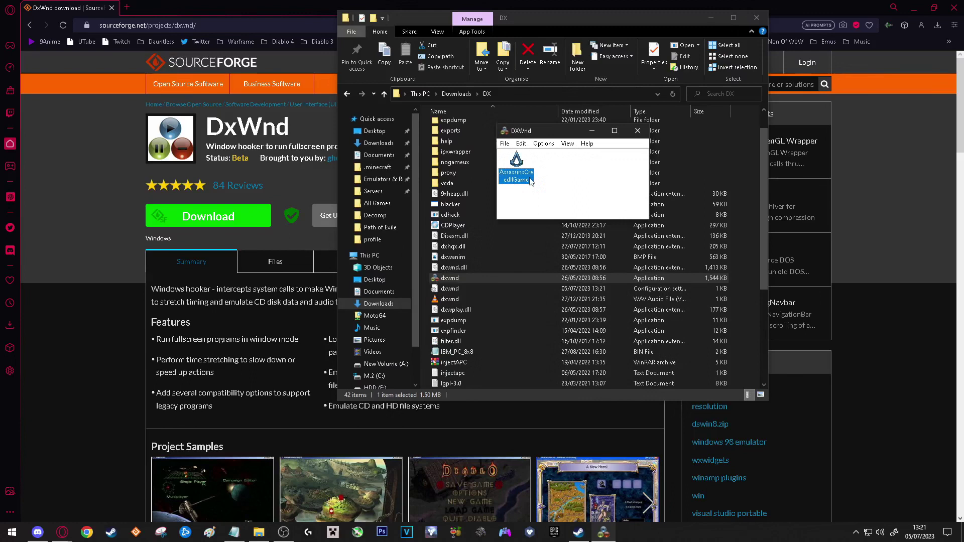
{"action": "left_click", "coordinate": [554, 180]}
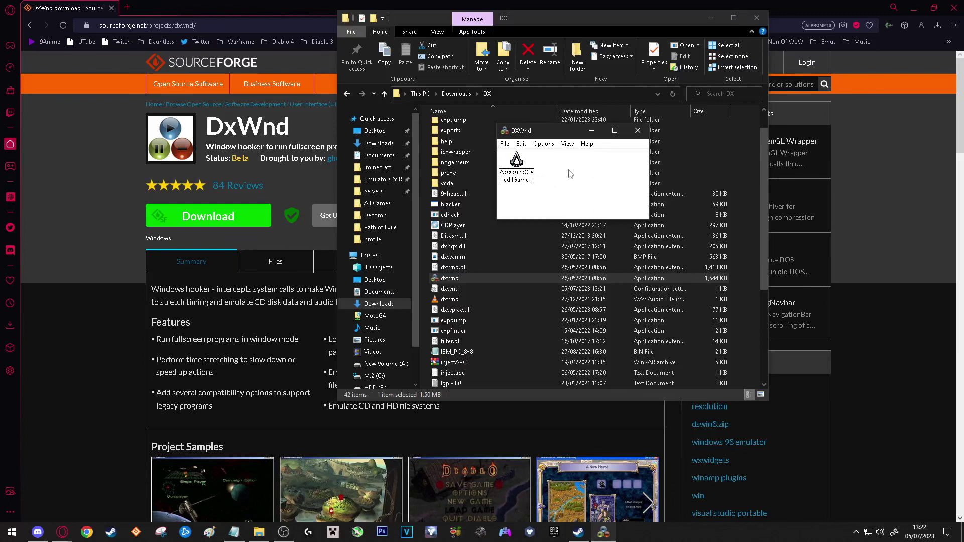
{"action": "right_click", "coordinate": [571, 173]}
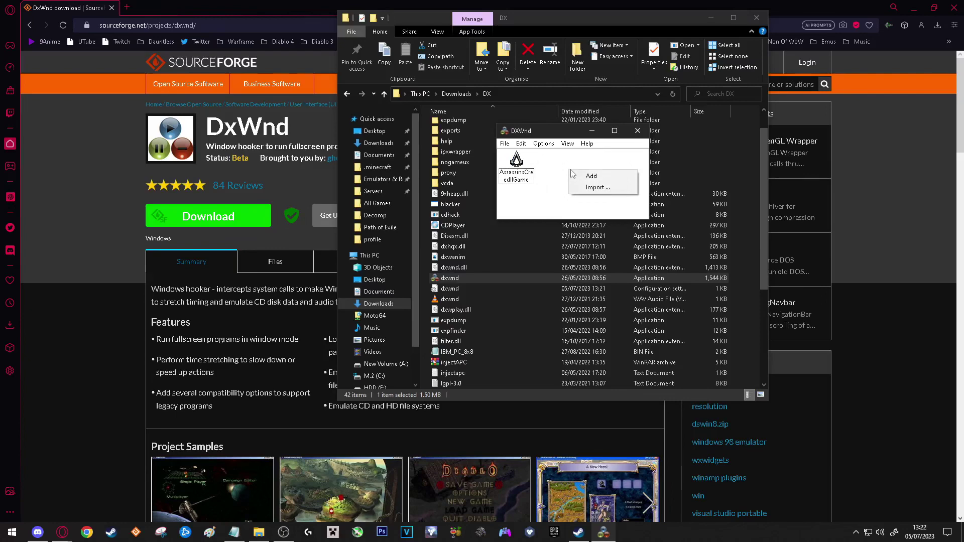
{"action": "left_click", "coordinate": [587, 177]}
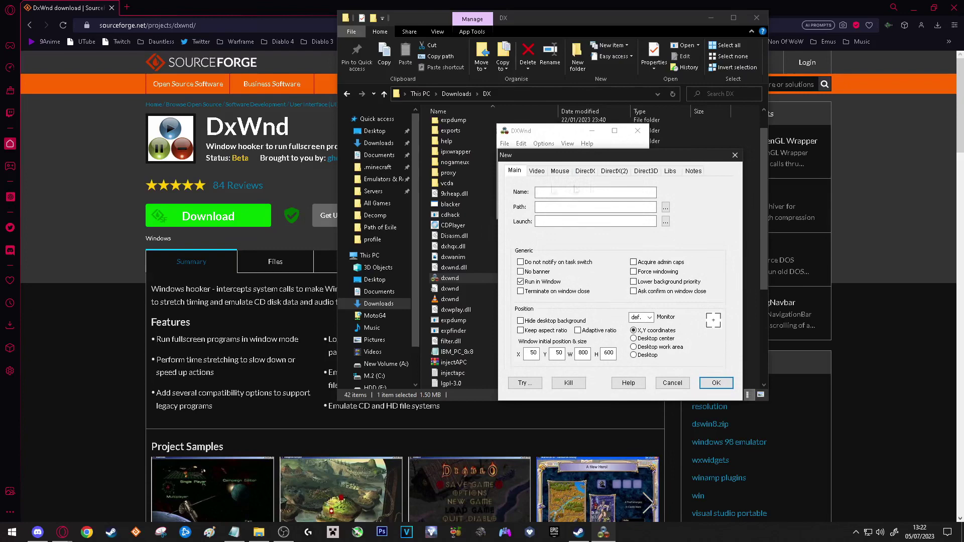
{"action": "left_click", "coordinate": [666, 208]}
{"action": "left_click_drag", "start_coordinate": [678, 135], "coordinate": [507, 141]}
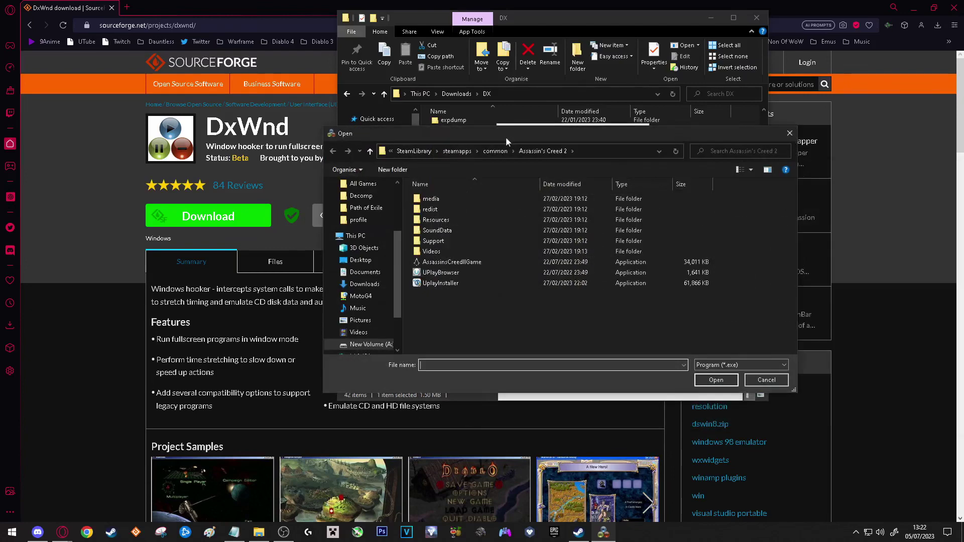
{"action": "left_click", "coordinate": [493, 262]}
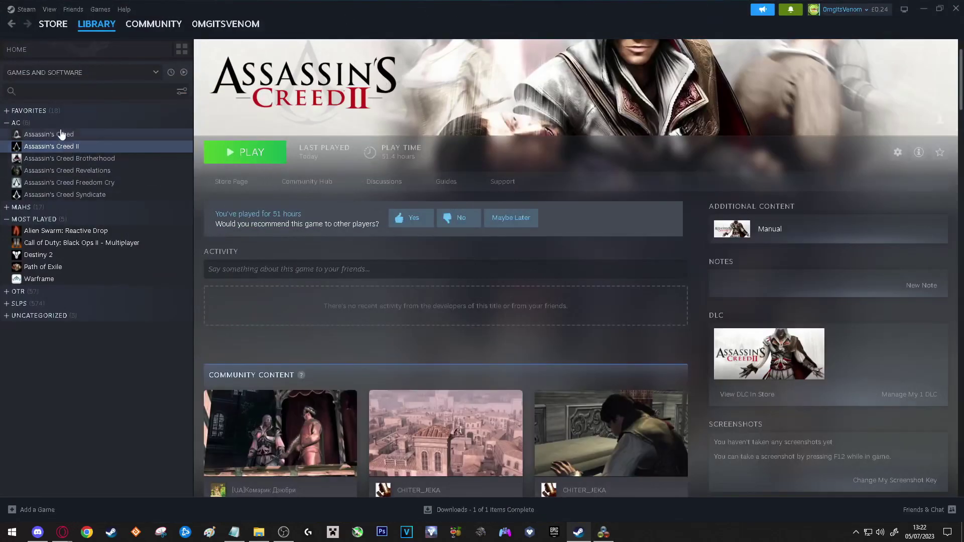
Step: Browse the local files of Assassin's Creed II from the Steam library and locate the AssassinsCreedIIGame application
{"action": "right_click", "coordinate": [62, 151]}
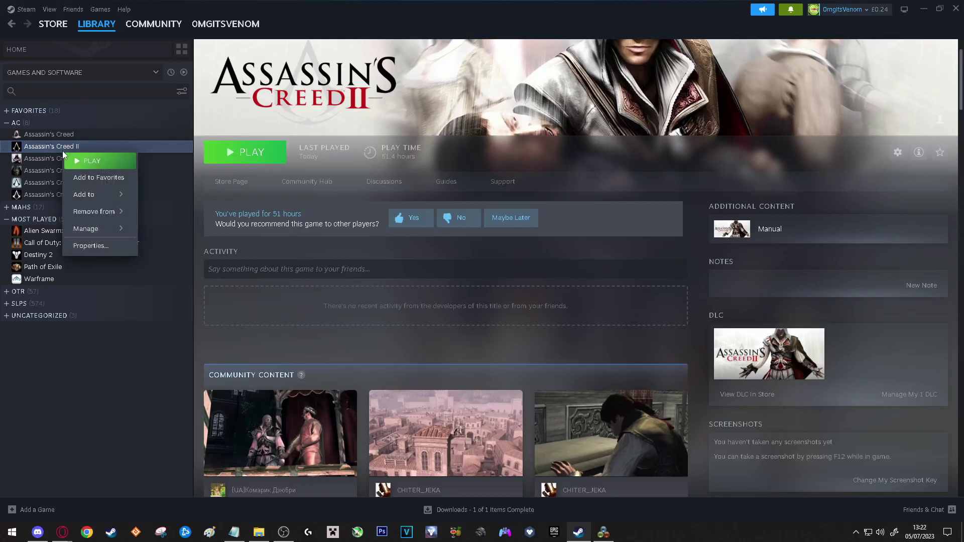
{"action": "mouse_move", "coordinate": [99, 231]}
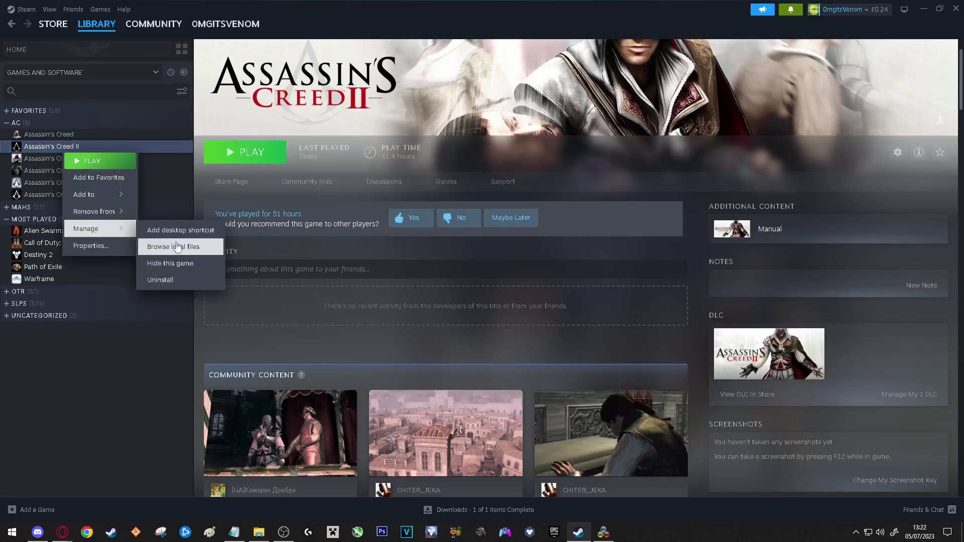
{"action": "left_click", "coordinate": [190, 252]}
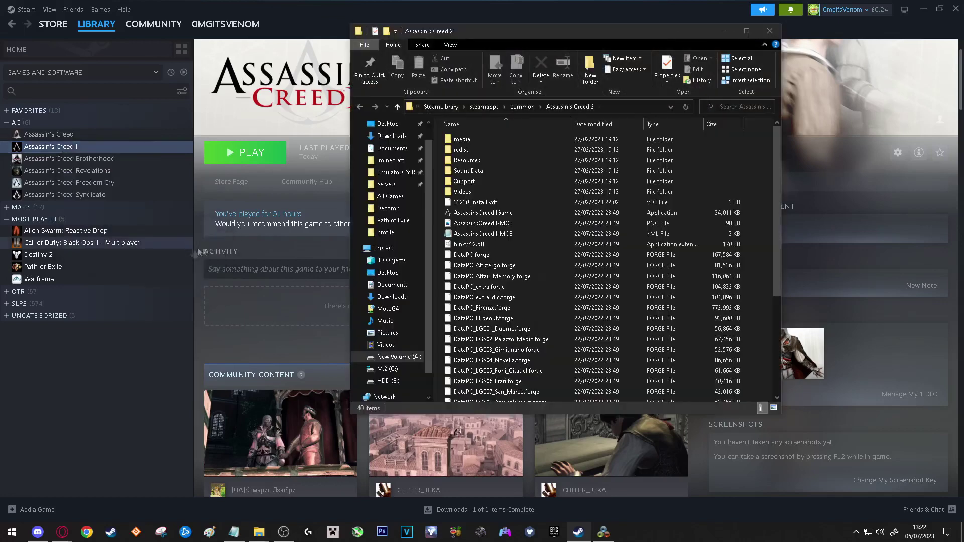
{"action": "left_click", "coordinate": [923, 9]}
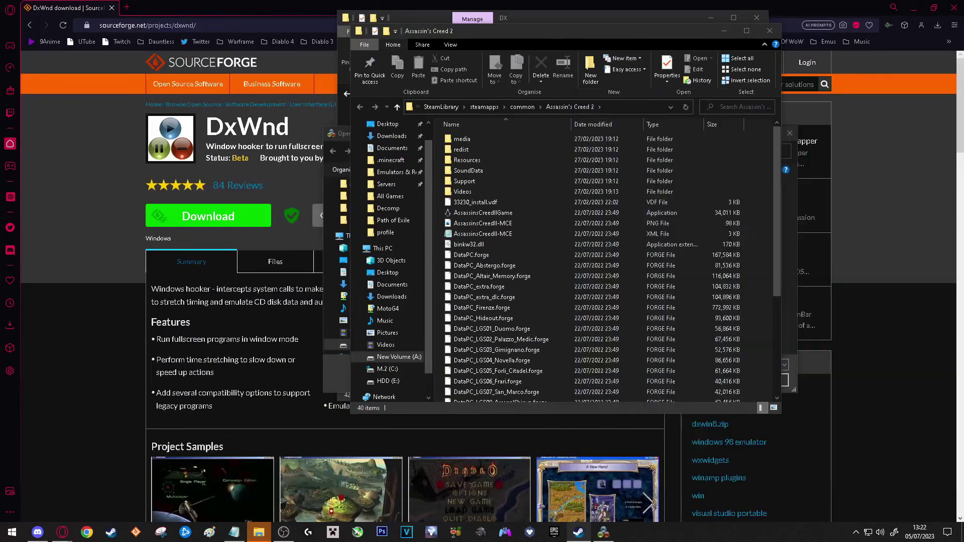
{"action": "left_click", "coordinate": [516, 215]}
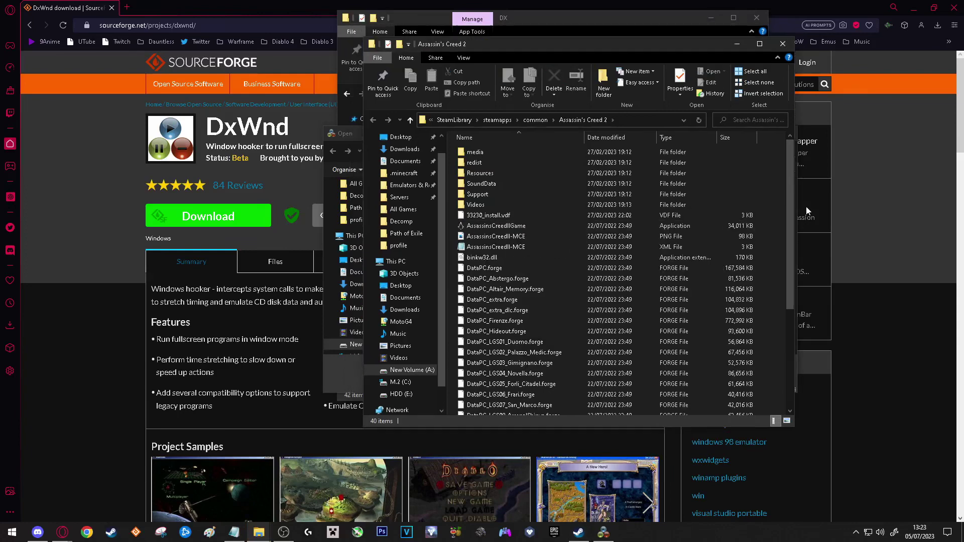
Step: Close the Assassin's Creed 2 folder window and confirm AssassinsCreedIIGame from that same folder as the new entry's path
{"action": "left_click", "coordinate": [649, 125]}
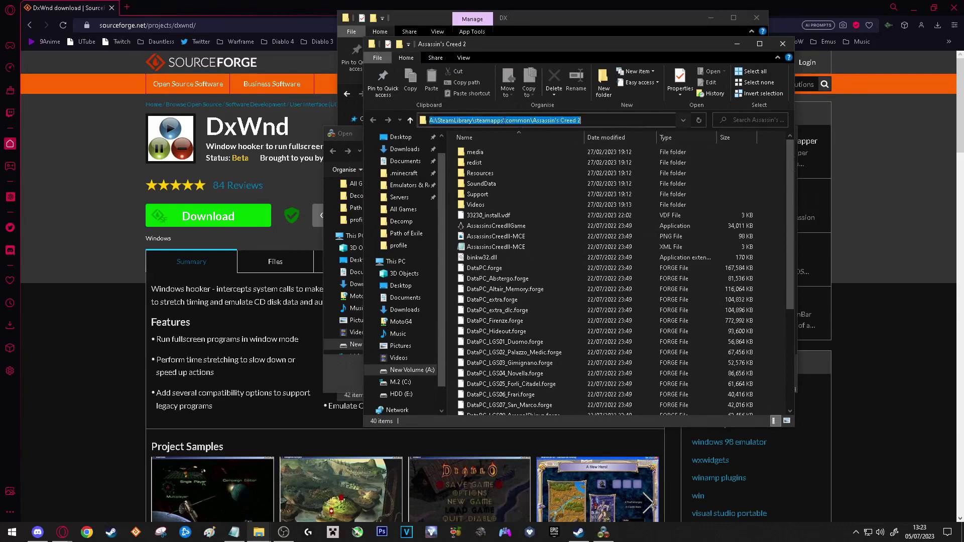
{"action": "left_click", "coordinate": [783, 44]}
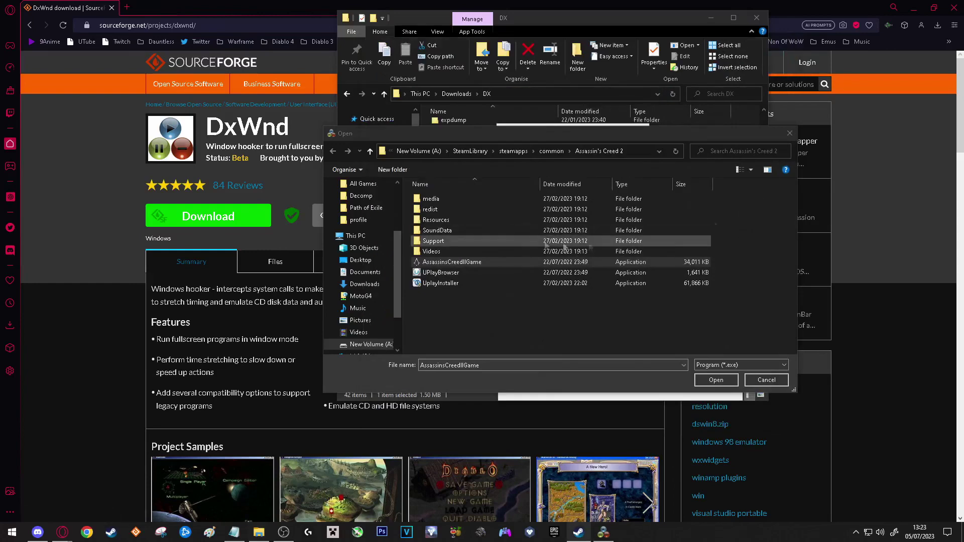
{"action": "left_click", "coordinate": [640, 151]}
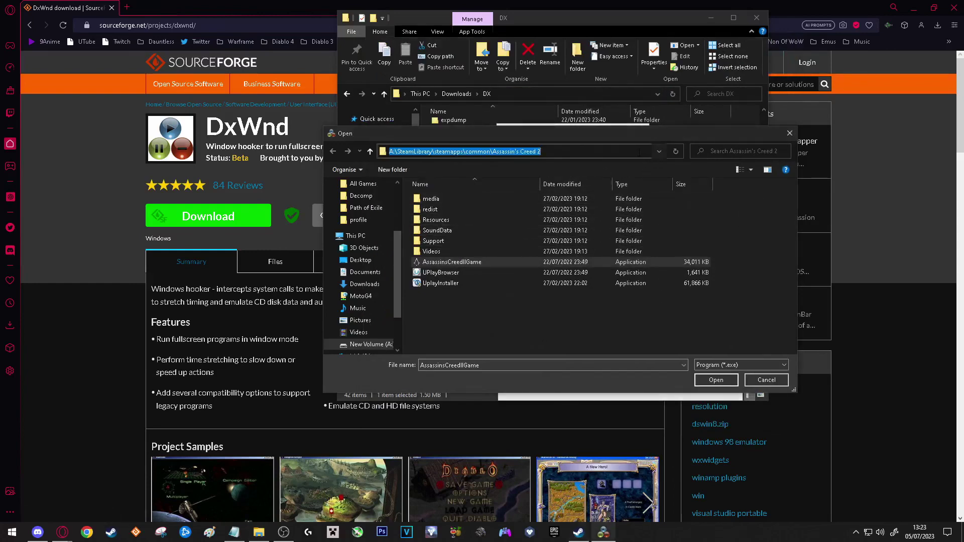
{"action": "left_click", "coordinate": [640, 152]}
{"action": "key", "text": "Escape"}
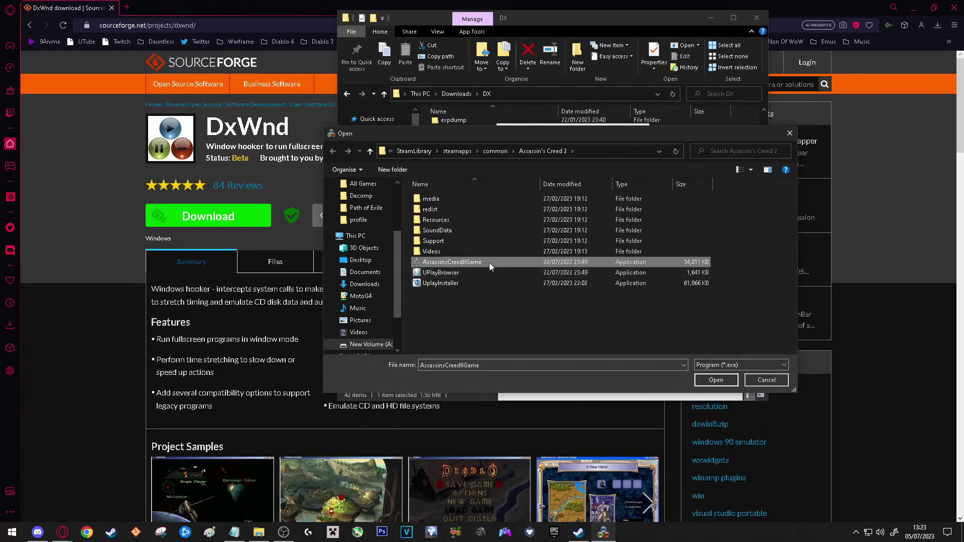
{"action": "key", "text": "Return"}
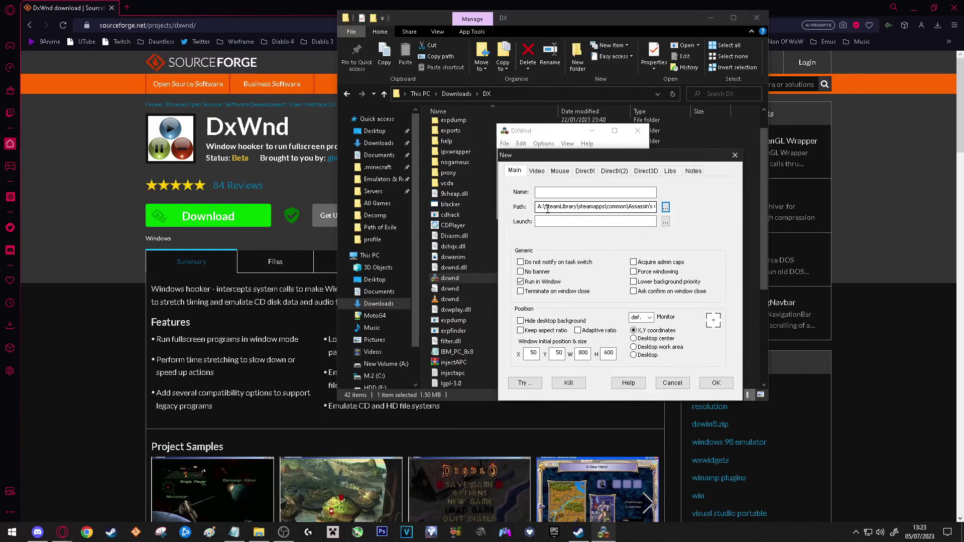
Step: Set the new entry's launch file to AssassinsCreedIIGame from the Assassin's Creed 2 folder
{"action": "left_click", "coordinate": [561, 226]}
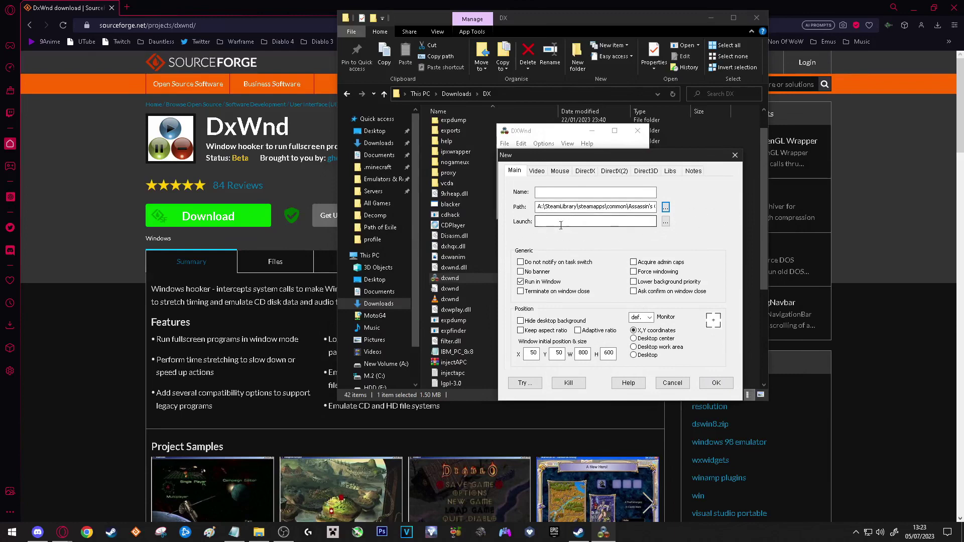
{"action": "left_click", "coordinate": [665, 221]}
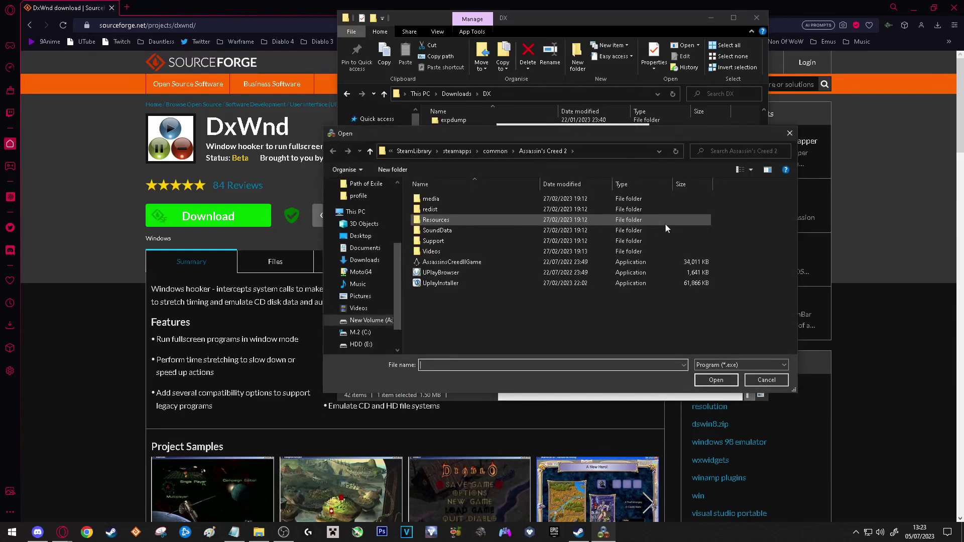
{"action": "left_click", "coordinate": [498, 261]}
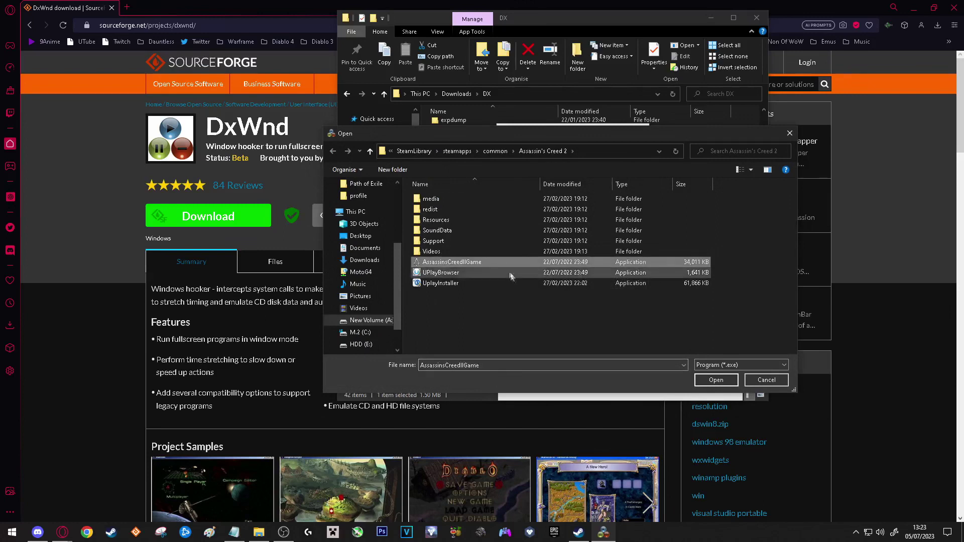
{"action": "left_click", "coordinate": [705, 380]}
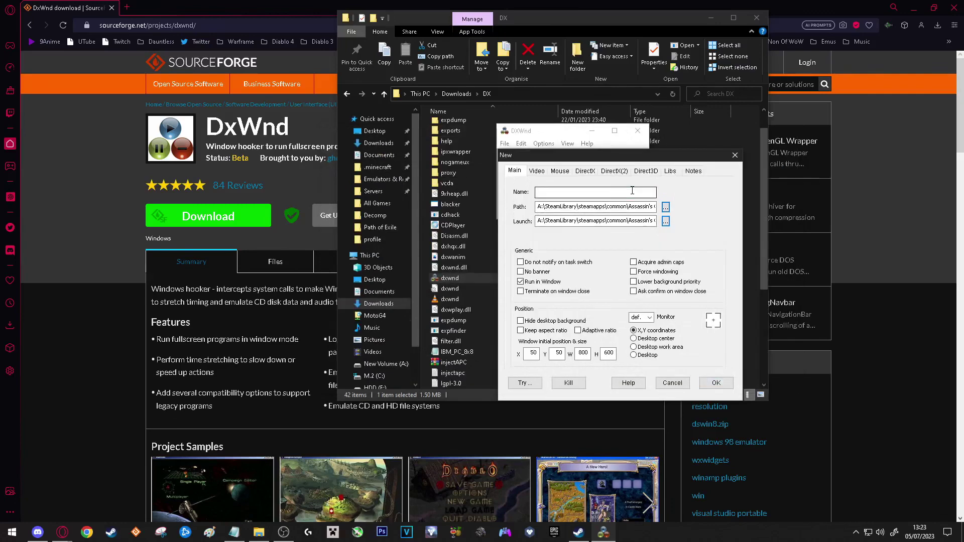
Step: Name the new DxWnd entry AC2 and save it
{"action": "left_click", "coordinate": [633, 191]}
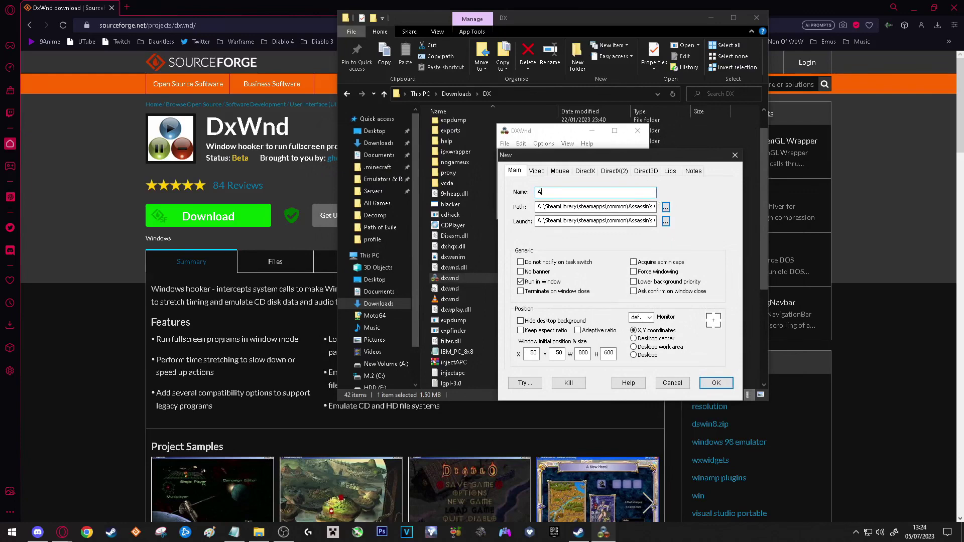
{"action": "type", "text": "AC12"}
{"action": "left_click", "coordinate": [716, 382]}
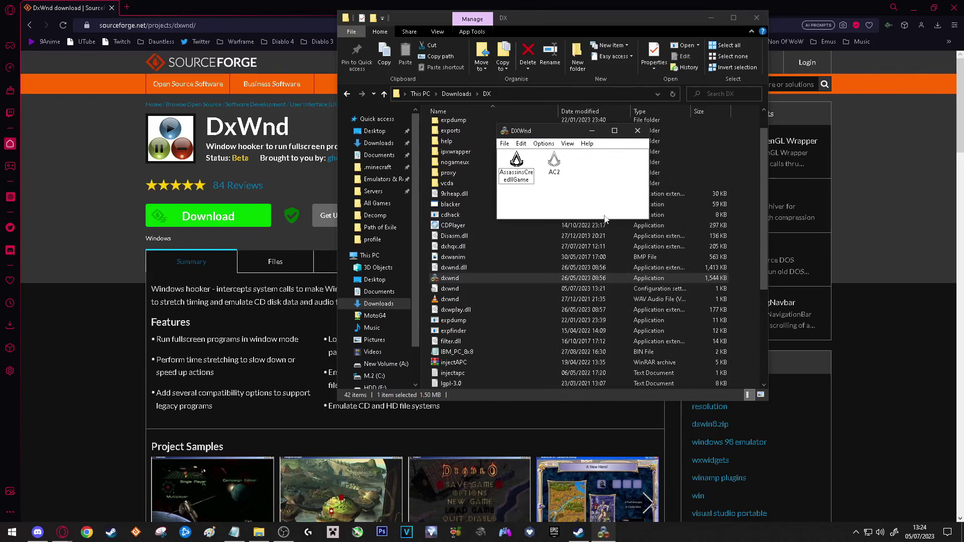
Step: Open the AC2 entry's settings for modification
{"action": "left_click", "coordinate": [554, 171]}
{"action": "left_click", "coordinate": [560, 174]}
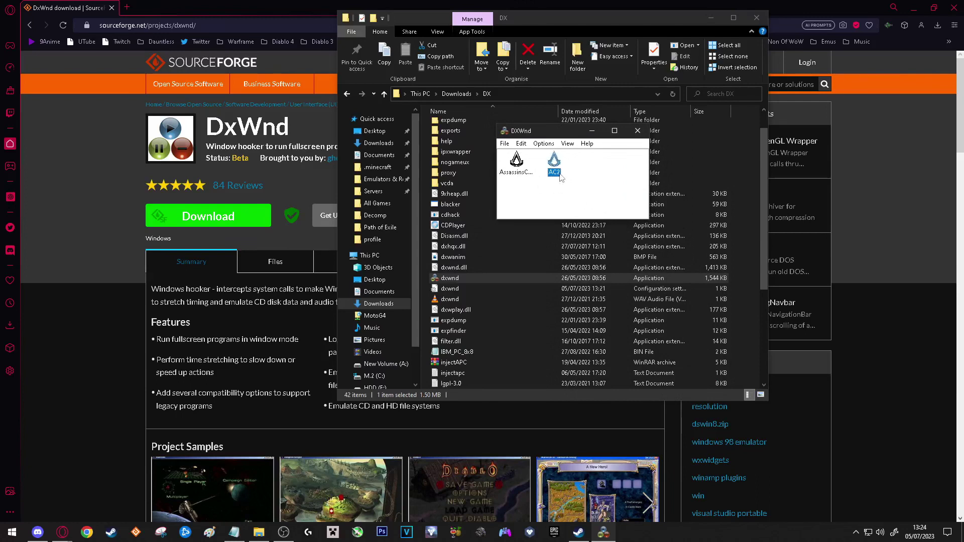
{"action": "right_click", "coordinate": [560, 177]}
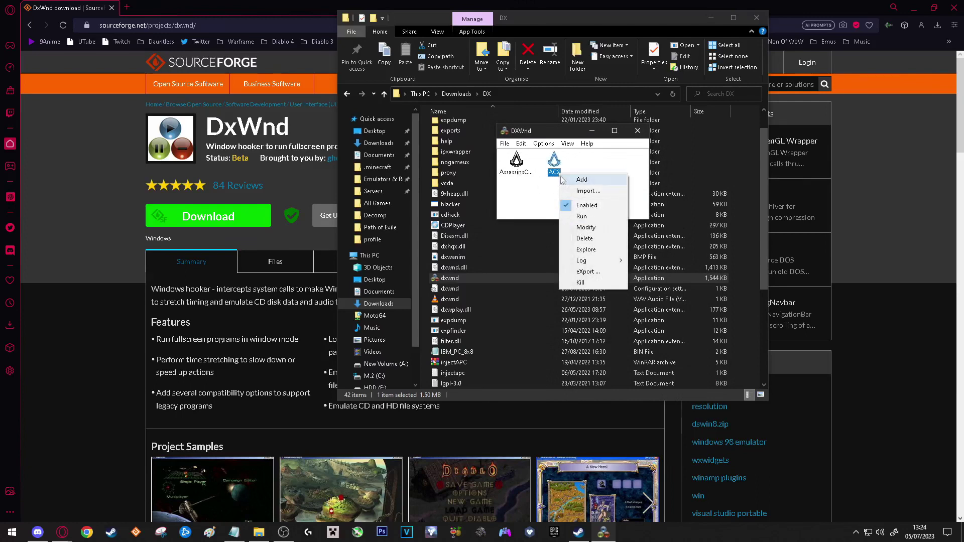
{"action": "left_click", "coordinate": [599, 229]}
{"action": "left_click_drag", "start_coordinate": [613, 159], "coordinate": [606, 129]}
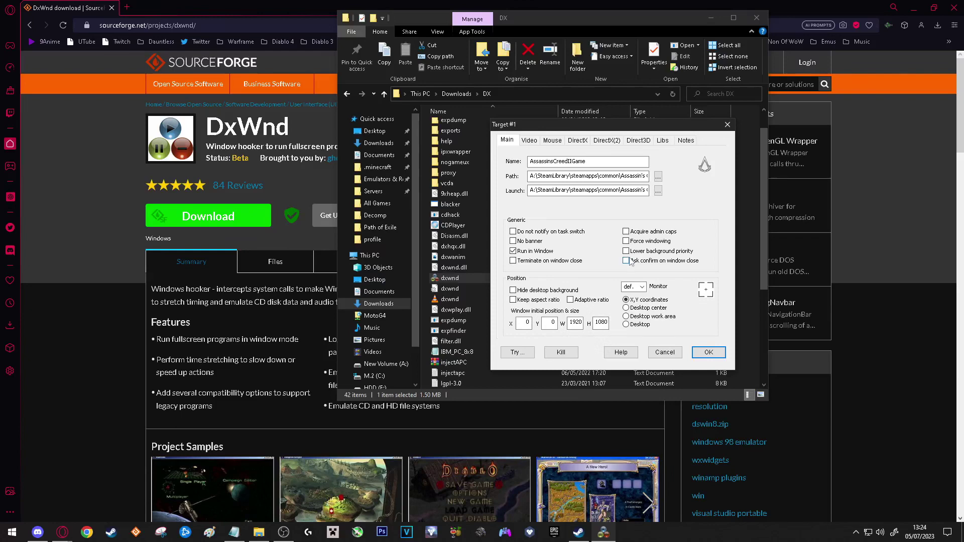
Step: Review the AssassinsCreedIIGame entry's Video, Mouse, DirectX, DirectX(2), Direct3D, Libs, Notes and Main settings and accept them
{"action": "left_click", "coordinate": [530, 141]}
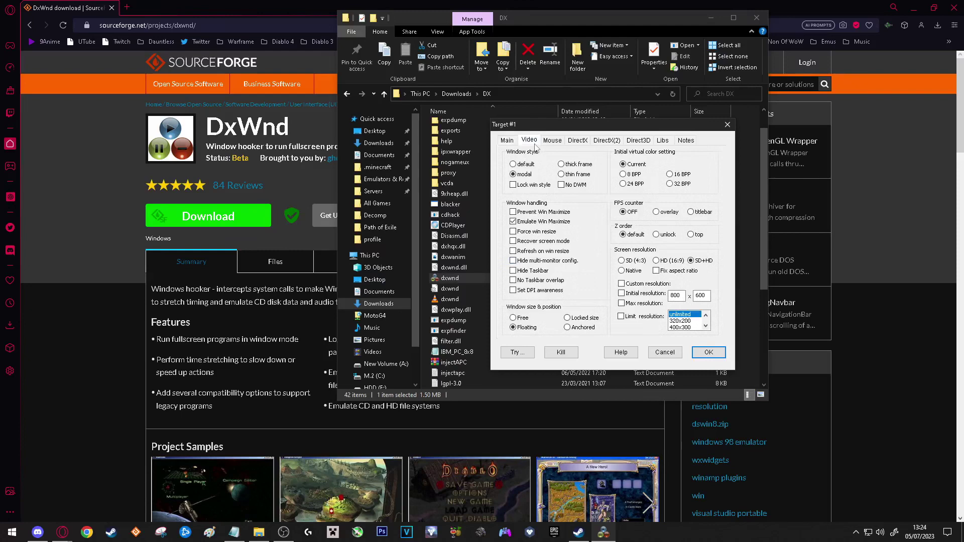
{"action": "left_click", "coordinate": [553, 142]}
{"action": "left_click", "coordinate": [577, 142]}
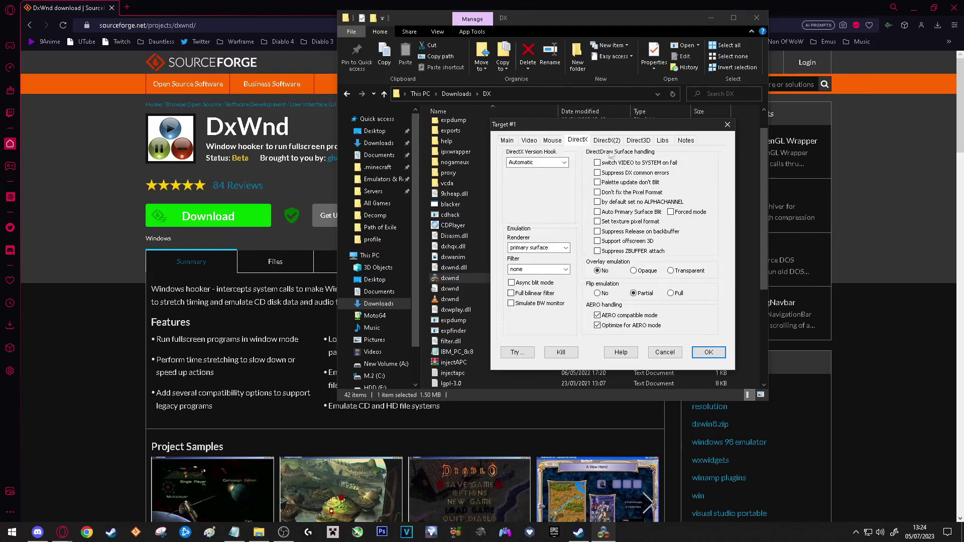
{"action": "left_click", "coordinate": [618, 142]}
{"action": "left_click", "coordinate": [640, 142]}
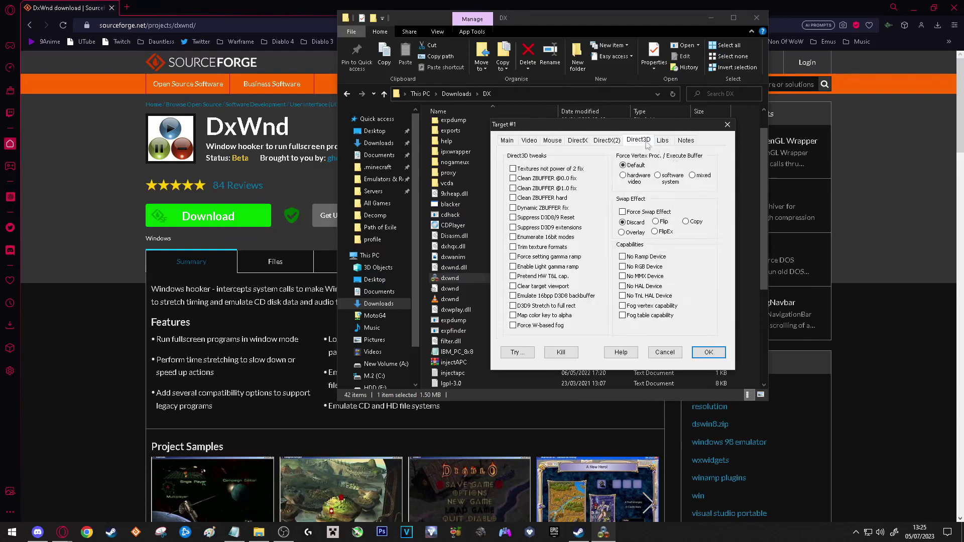
{"action": "left_click", "coordinate": [666, 142]}
{"action": "left_click", "coordinate": [686, 141]}
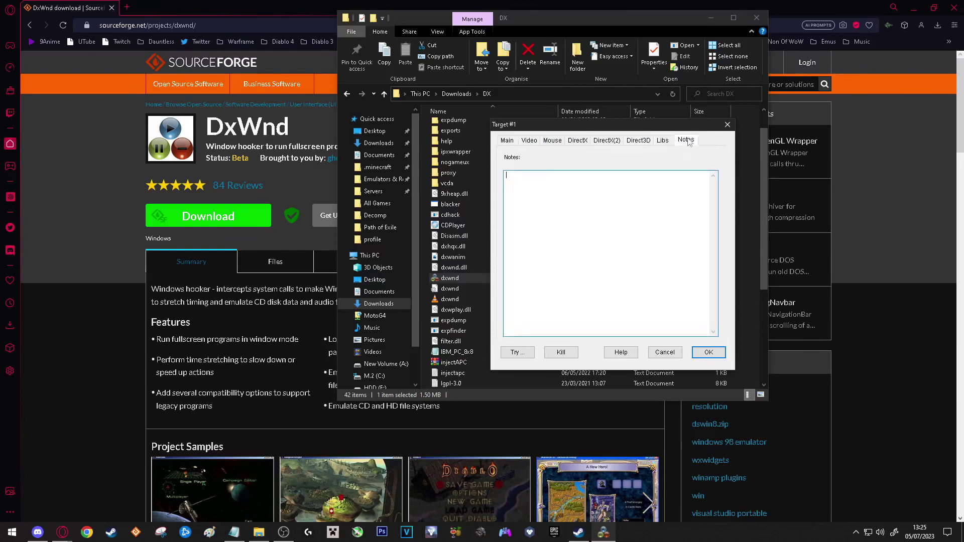
{"action": "left_click", "coordinate": [508, 141]}
{"action": "left_click_drag", "start_coordinate": [538, 128], "coordinate": [575, 102]}
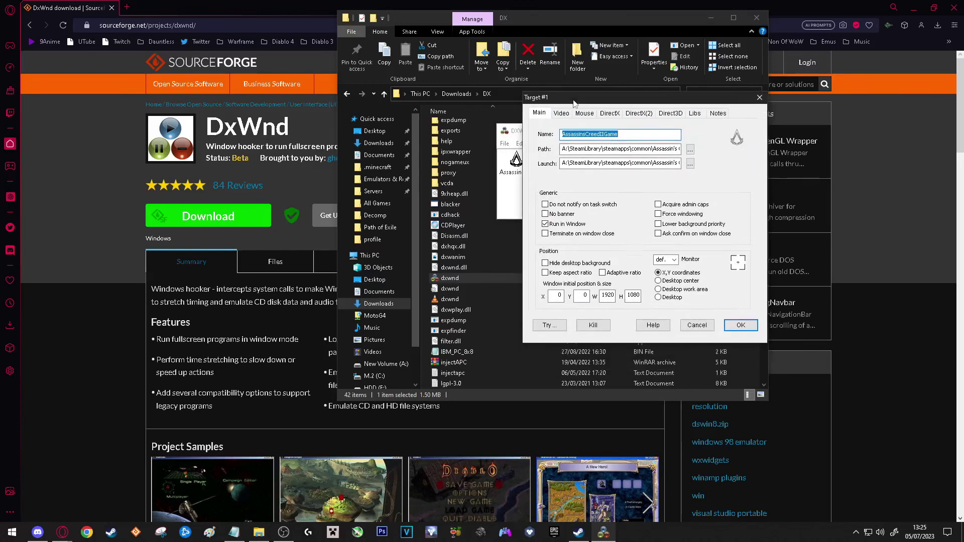
{"action": "left_click", "coordinate": [741, 325]}
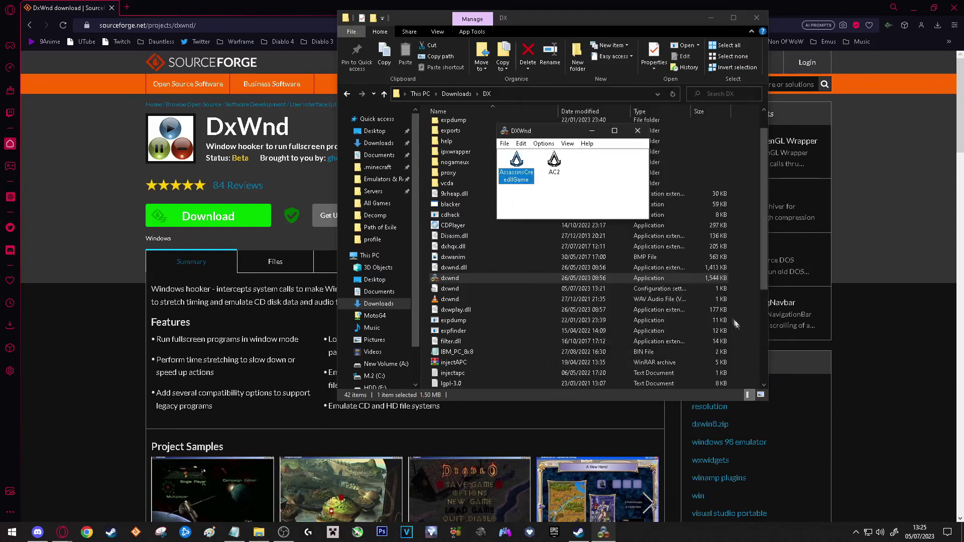
Step: Run the AssassinsCreedIIGame entry from DxWnd
{"action": "right_click", "coordinate": [516, 179]}
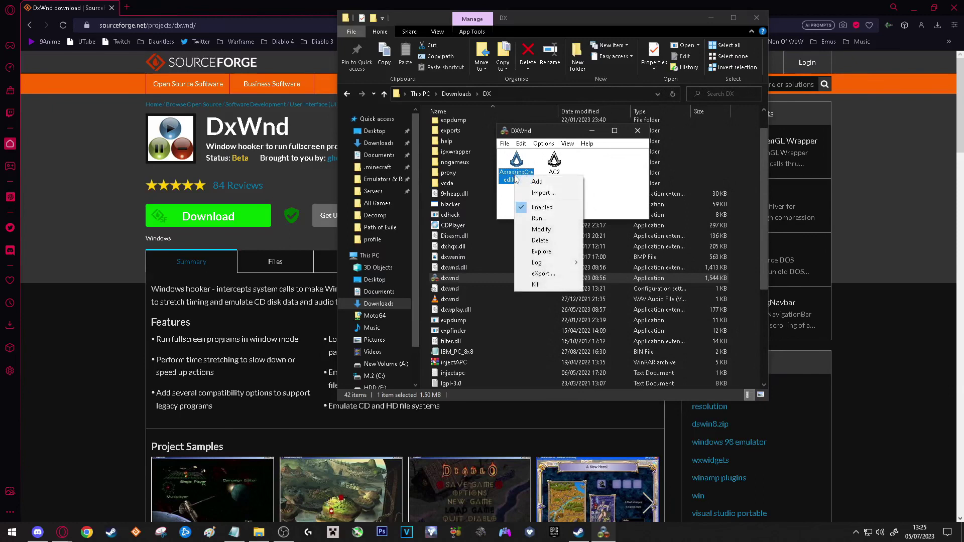
{"action": "left_click", "coordinate": [536, 218]}
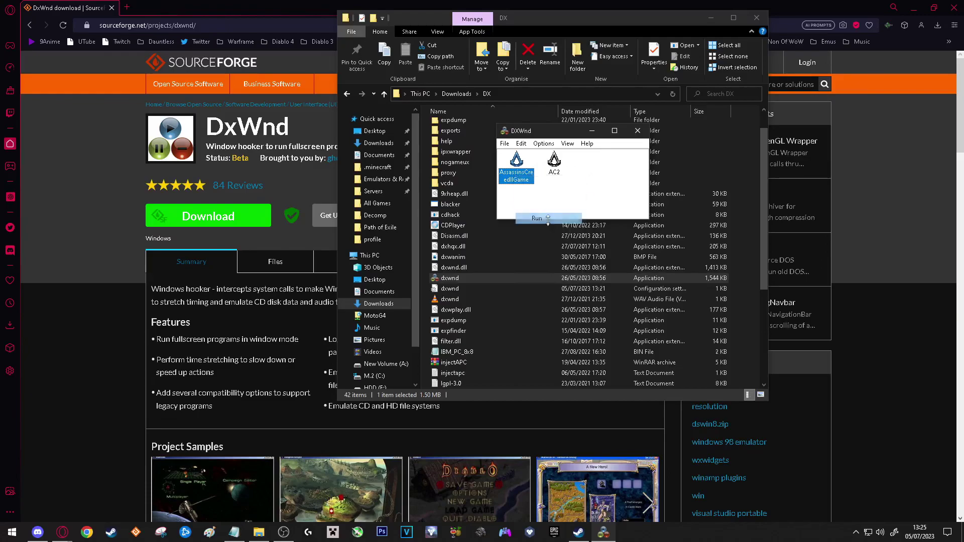